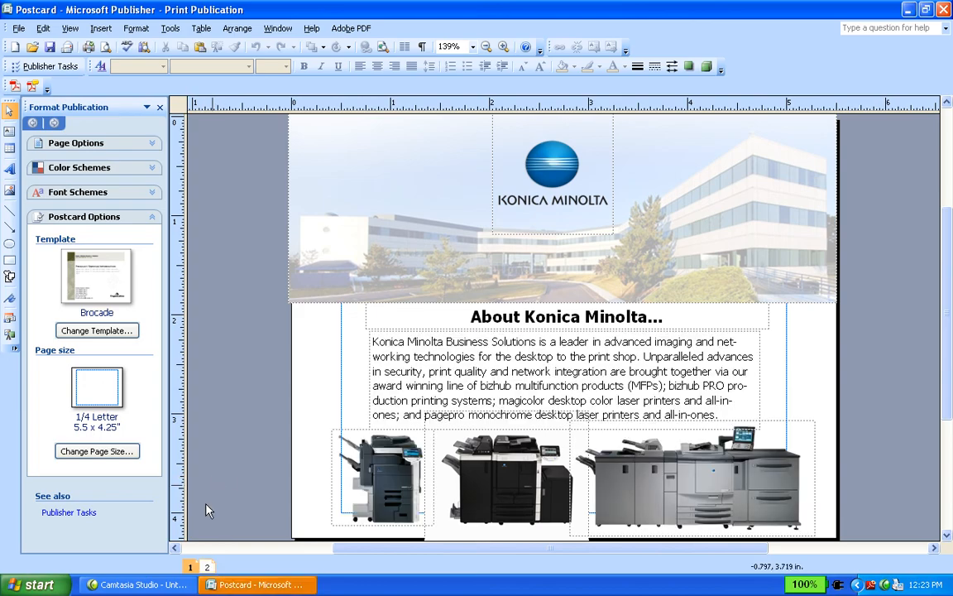
# Delete page 1, the postcard's front, together with all the objects it contains.
pyautogui.rightClick(191, 569)
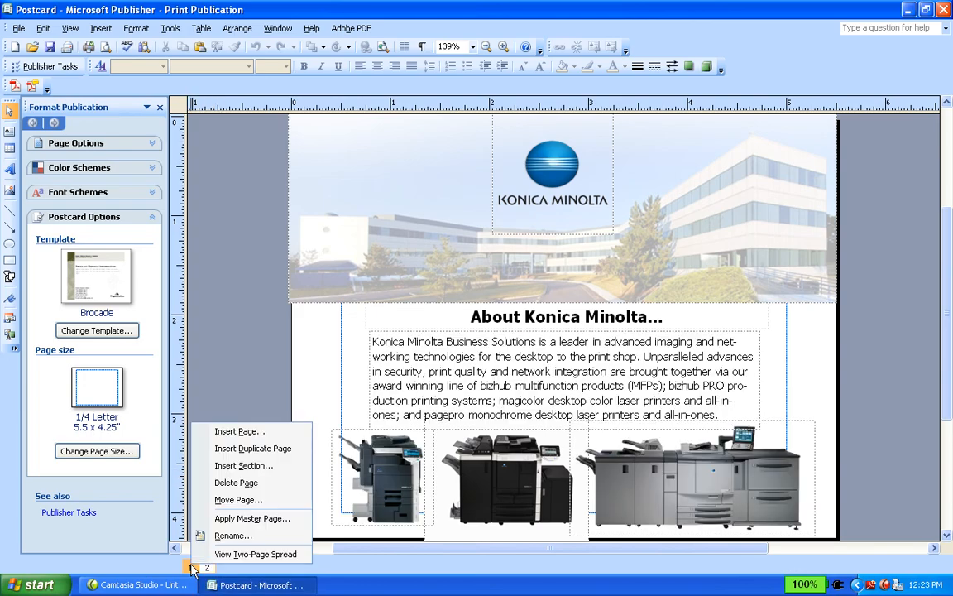
pyautogui.click(215, 483)
pyautogui.click(439, 336)
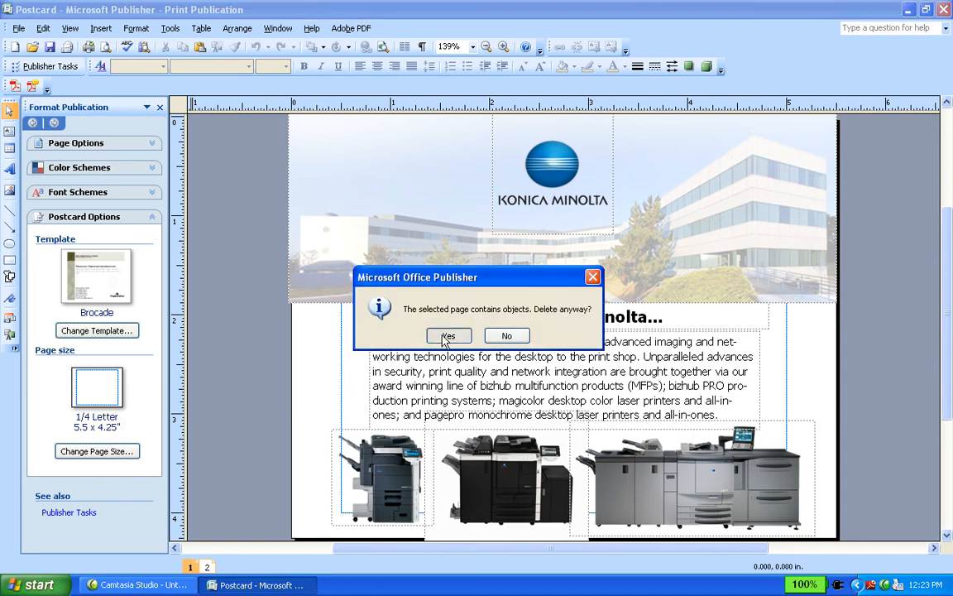
# Save the remaining page on the Desktop as a separate publication named "Postcard back".
pyautogui.click(18, 29)
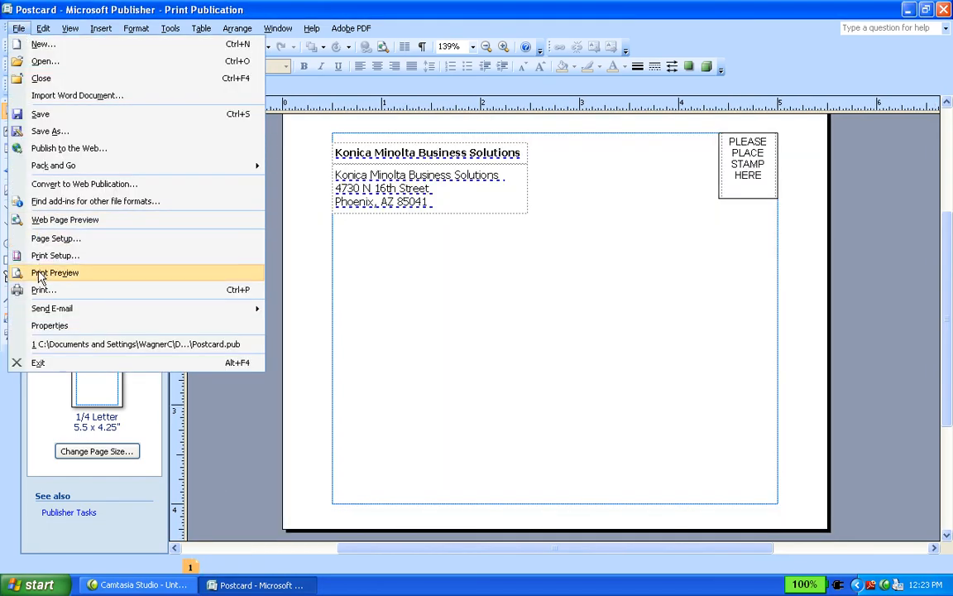
pyautogui.click(48, 130)
pyautogui.click(379, 396)
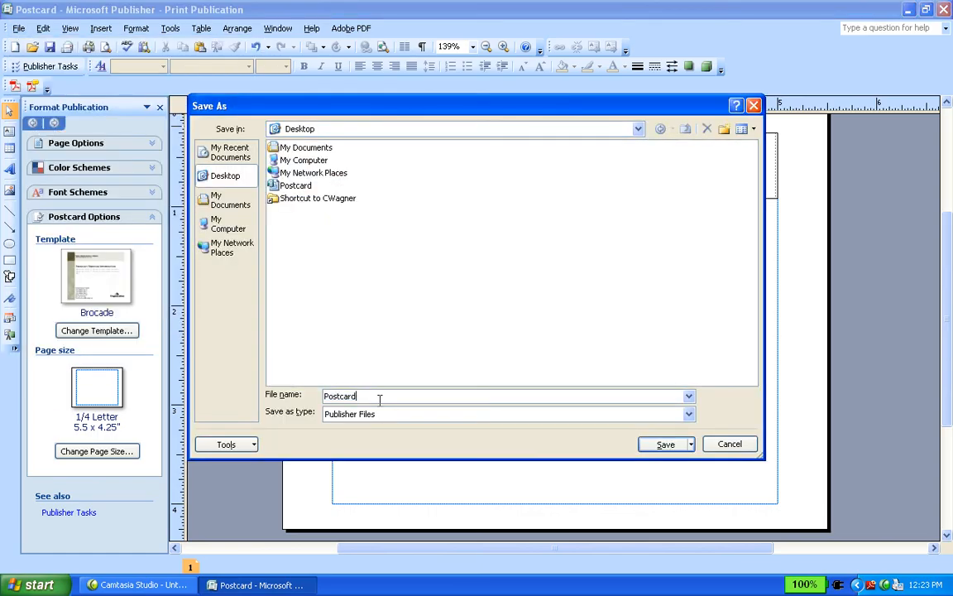
pyautogui.write('back')
pyautogui.click(664, 444)
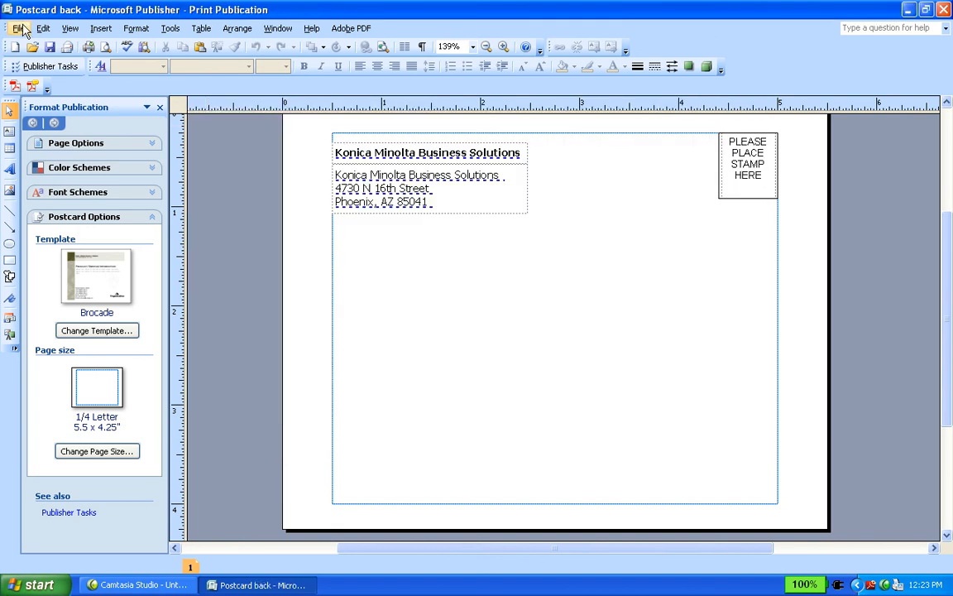
# Start a mail merge that uses an existing list and open the Mailing List file from the Desktop as its data source.
pyautogui.click(169, 29)
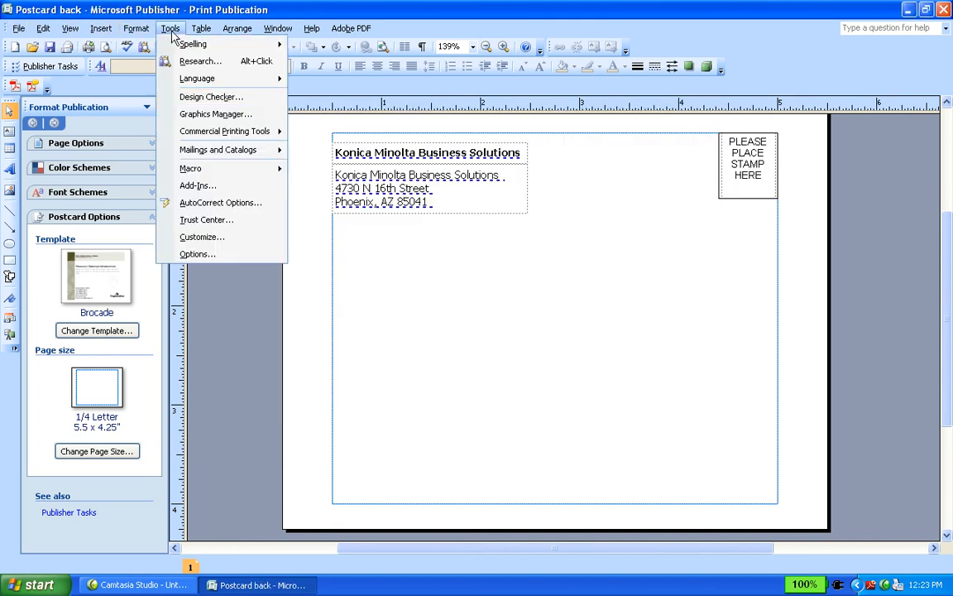
pyautogui.moveTo(240, 150)
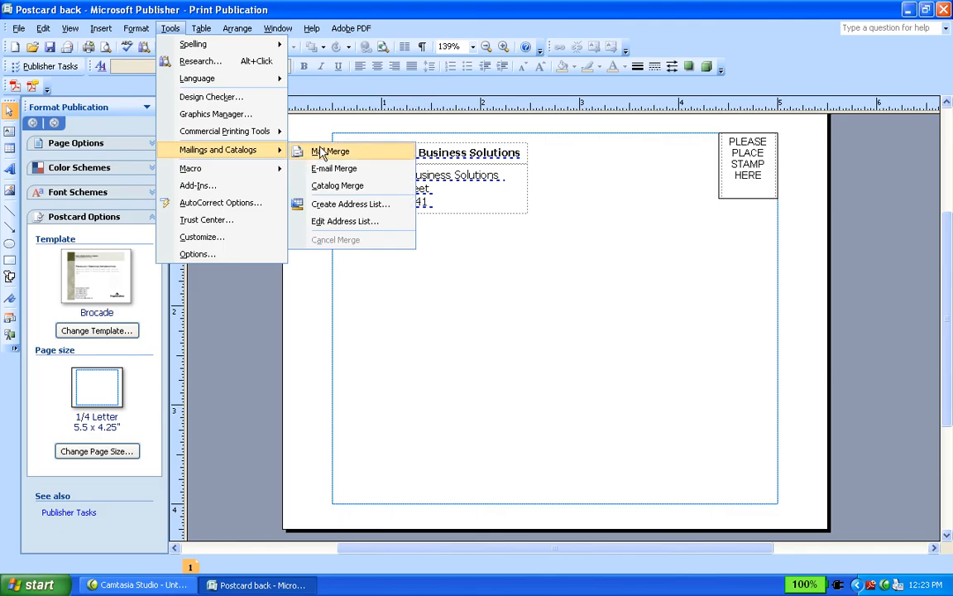
pyautogui.click(329, 151)
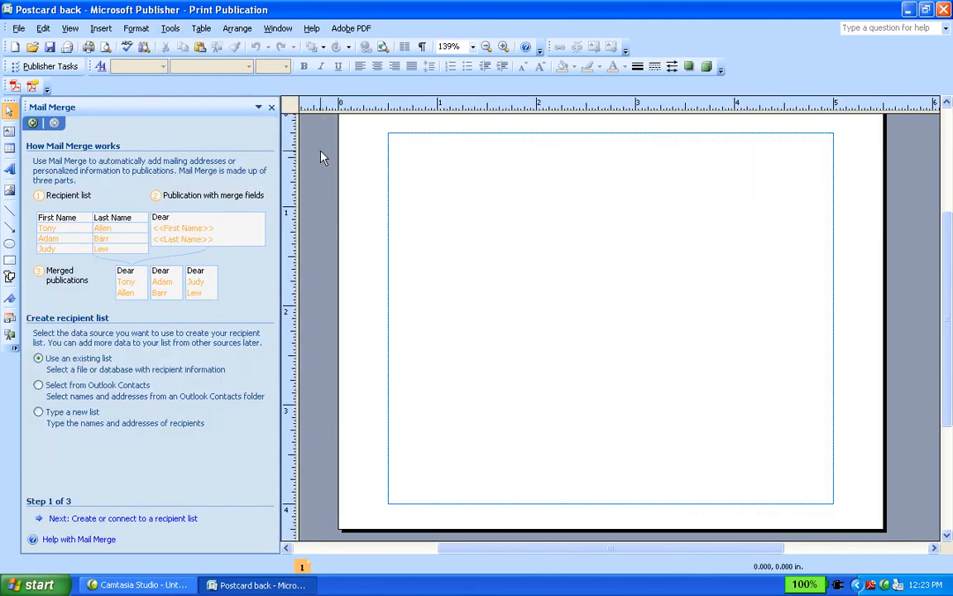
pyautogui.click(142, 519)
pyautogui.click(278, 130)
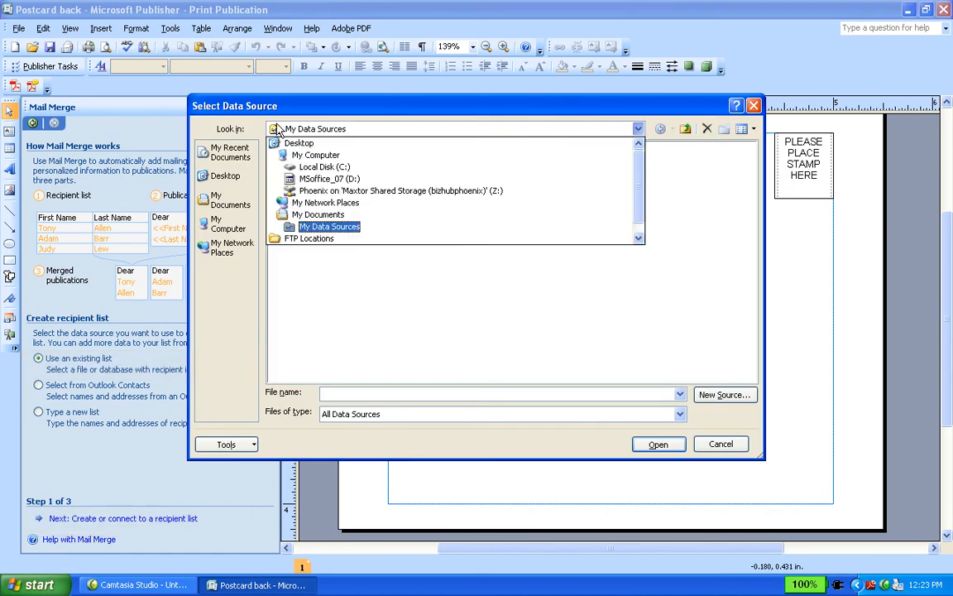
pyautogui.click(282, 143)
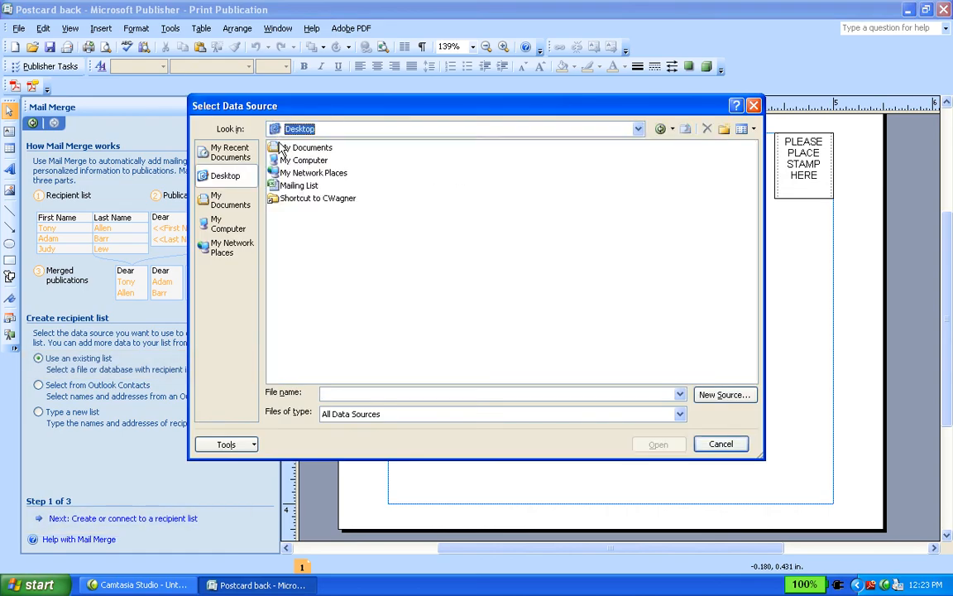
pyautogui.click(290, 185)
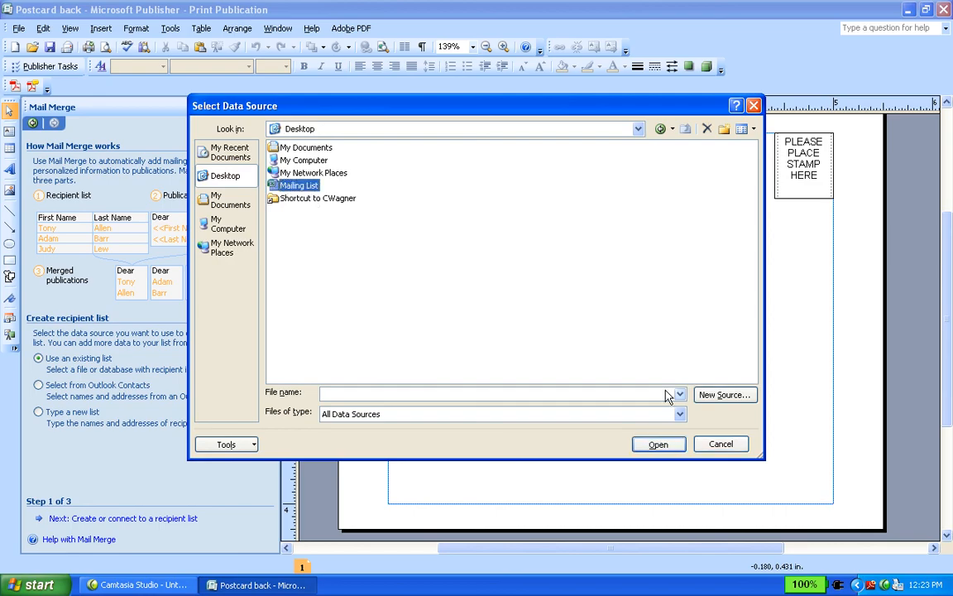
pyautogui.click(652, 444)
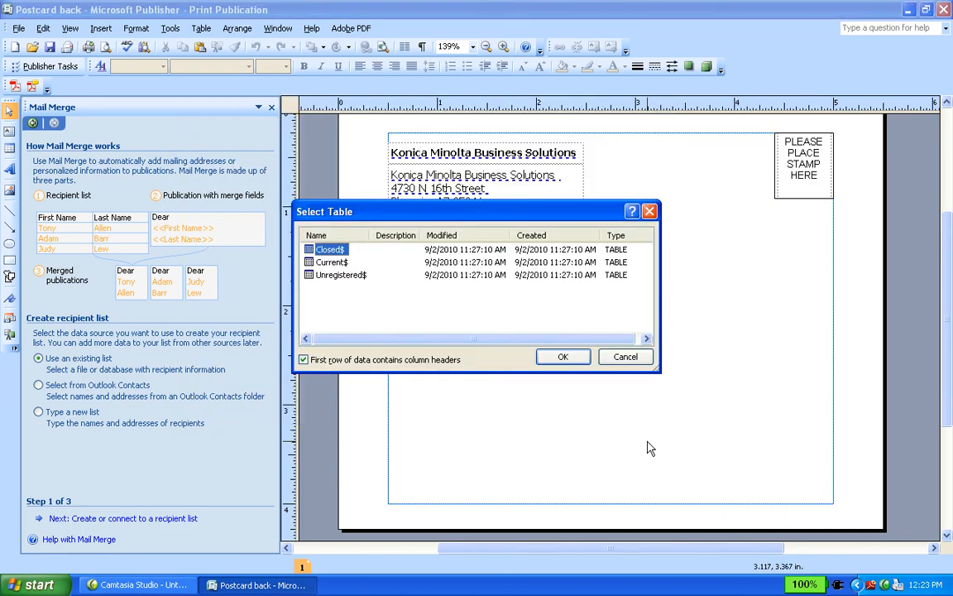
# Choose the Current$ table from the mailing list and accept all its entries as merge recipients.
pyautogui.click(330, 262)
pyautogui.click(561, 357)
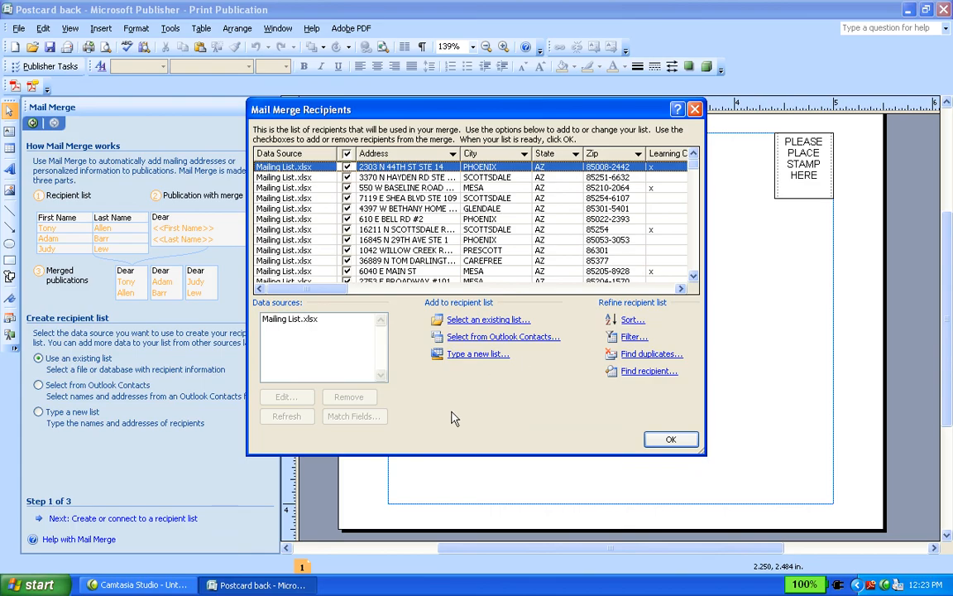
pyautogui.click(671, 439)
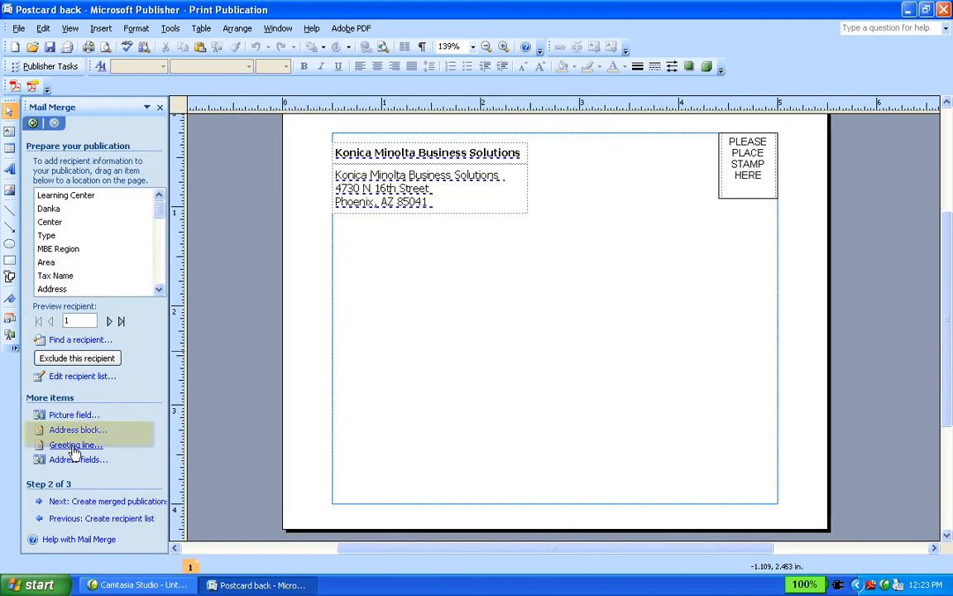
# Set up an address block, preview it for several recipients, and match its Company element to the Type field.
pyautogui.click(51, 430)
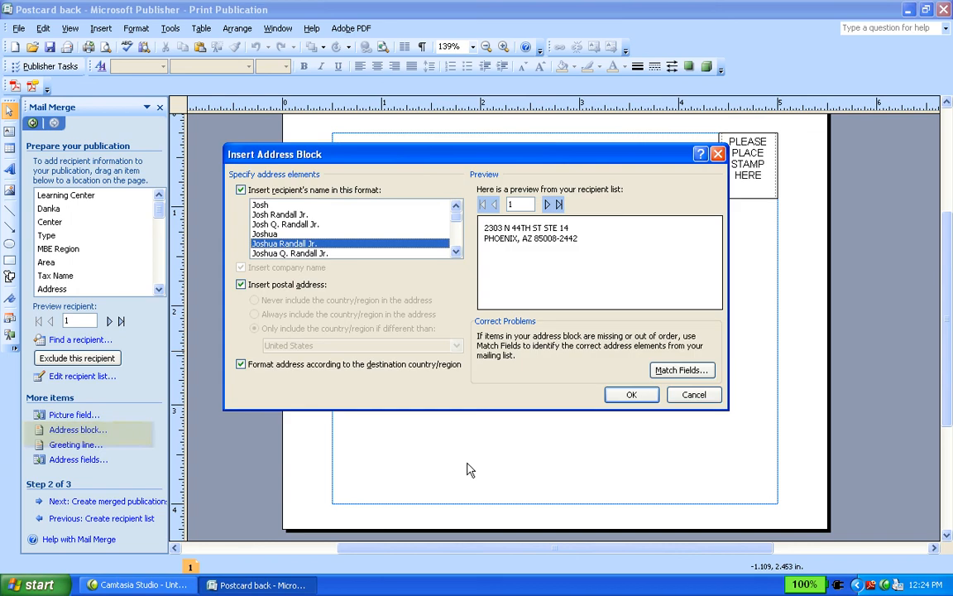
pyautogui.click(548, 204)
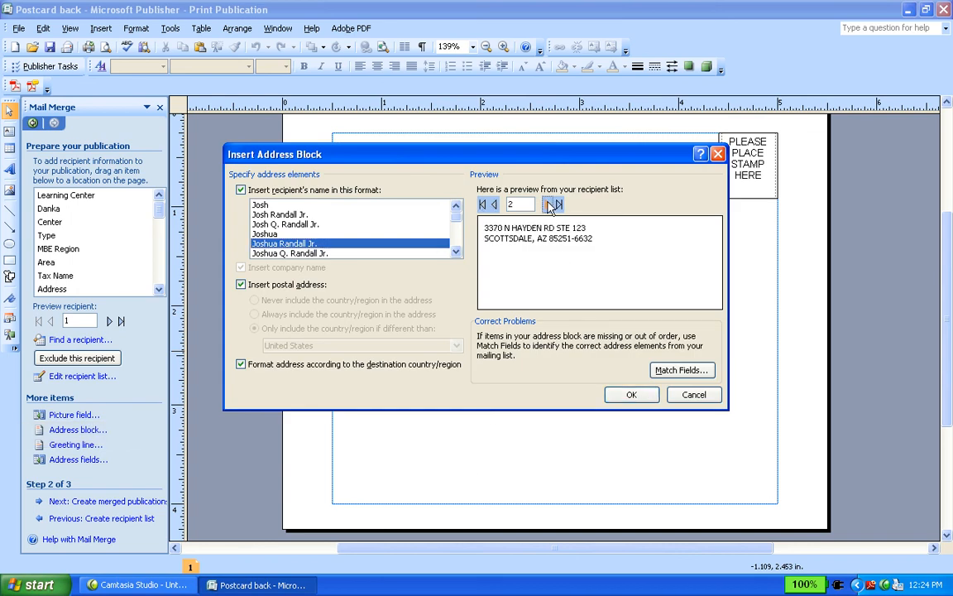
pyautogui.click(547, 204)
pyautogui.click(548, 204)
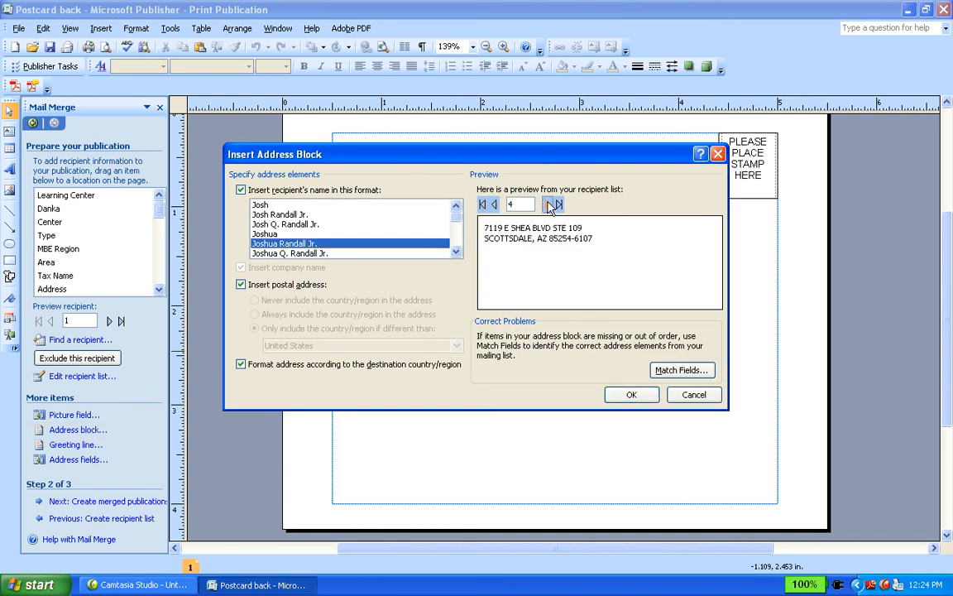
pyautogui.click(669, 371)
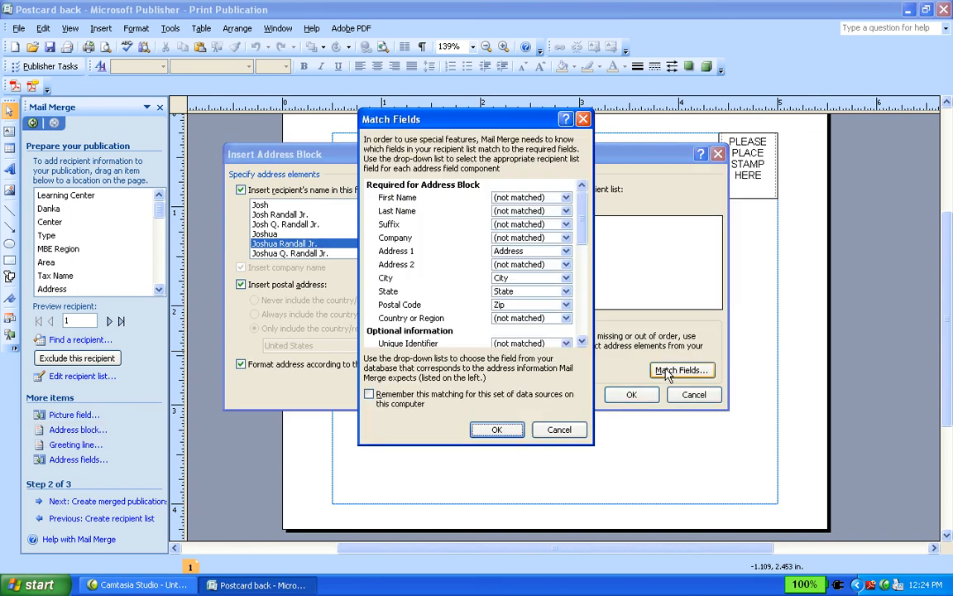
pyautogui.click(506, 239)
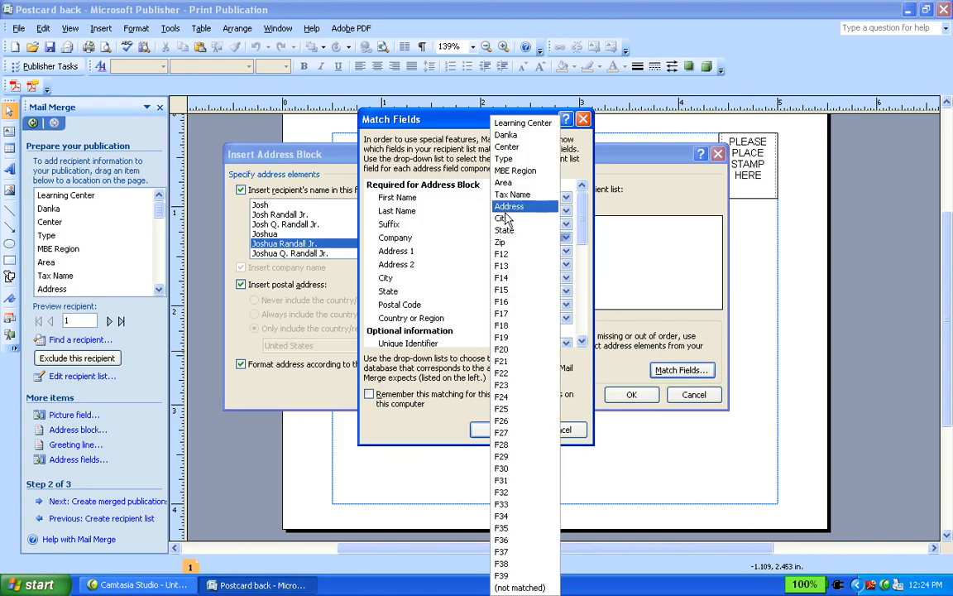
pyautogui.click(516, 161)
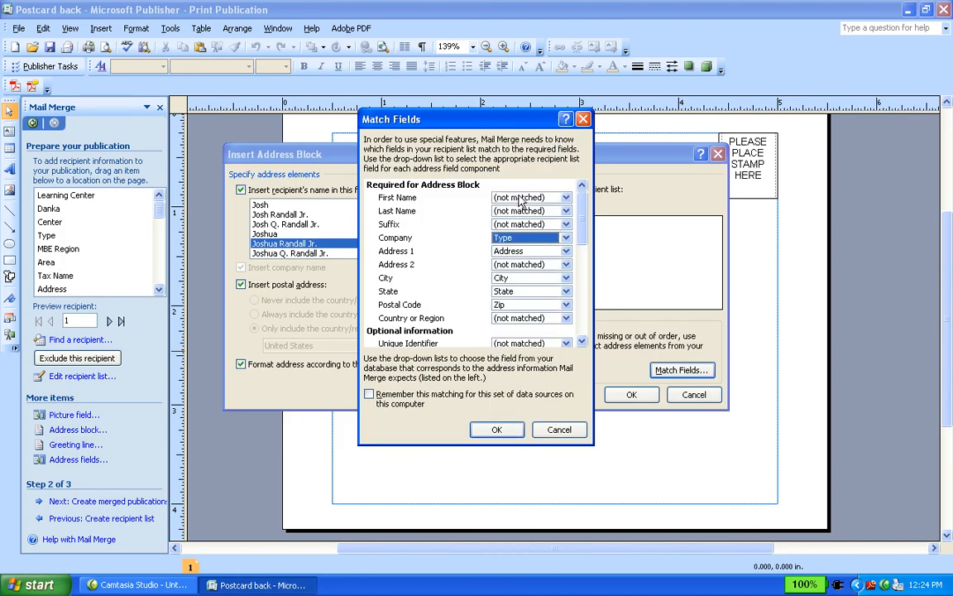
pyautogui.click(497, 429)
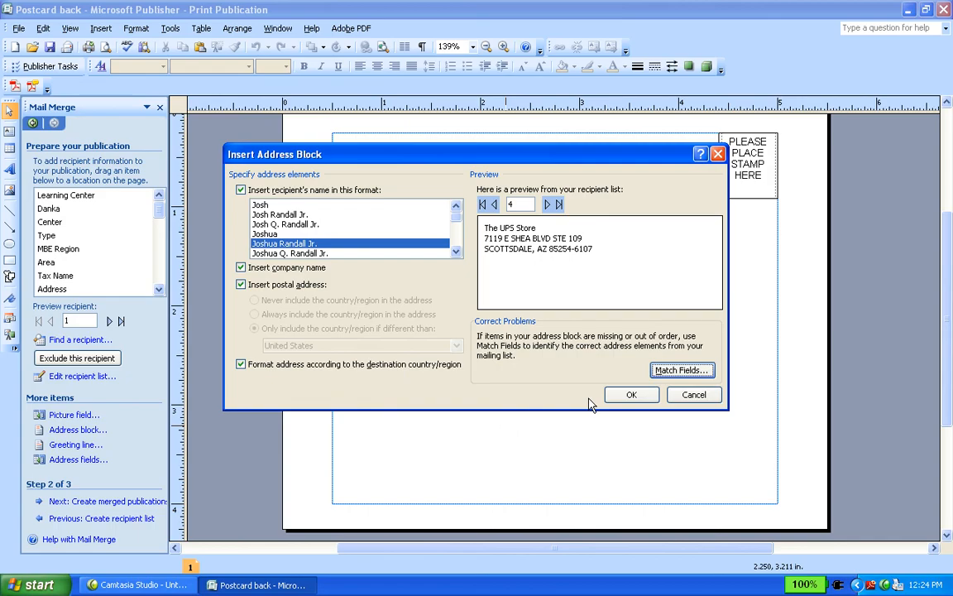
# Preview the address block for three further recipients and insert it on the postcard.
pyautogui.click(547, 204)
pyautogui.click(546, 204)
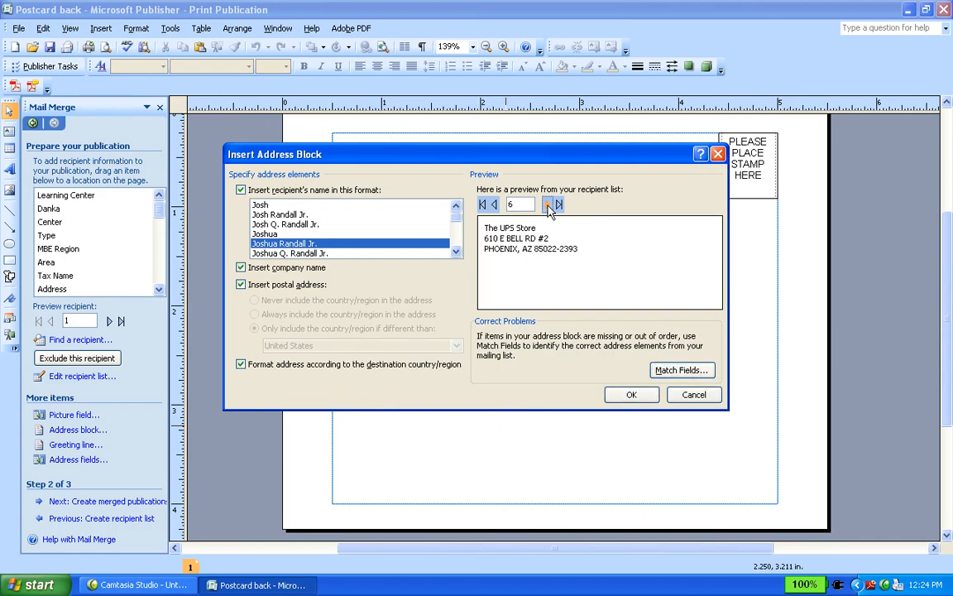
pyautogui.click(547, 204)
pyautogui.click(626, 396)
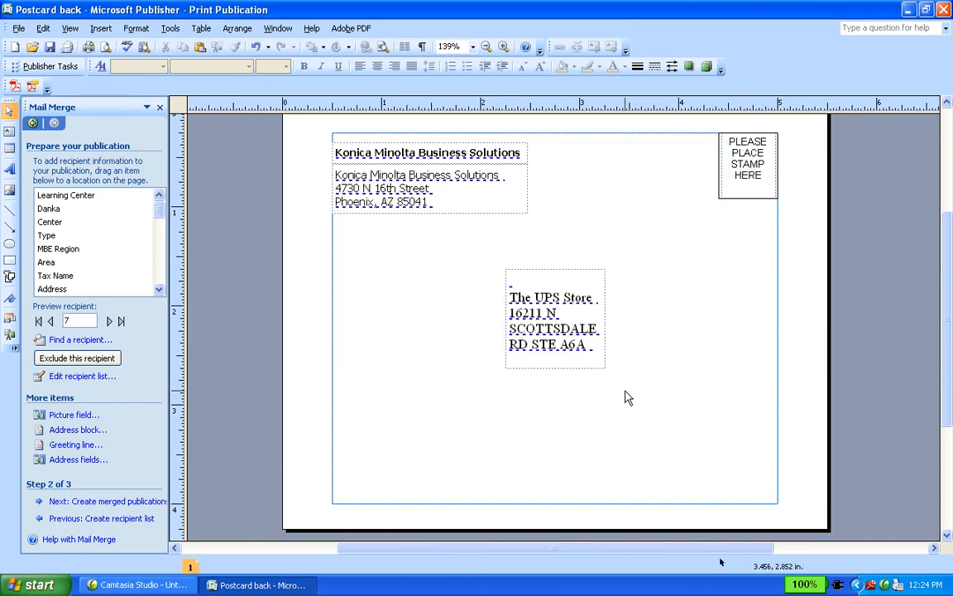
# Move the address block box to the lower middle of the postcard and widen it to about 2.44 in.
pyautogui.moveTo(547, 271); pyautogui.dragTo(498, 340)
pyautogui.moveTo(555, 389); pyautogui.dragTo(694, 397)
# Change the font of the whole address block to Tahoma.
pyautogui.click(634, 399)
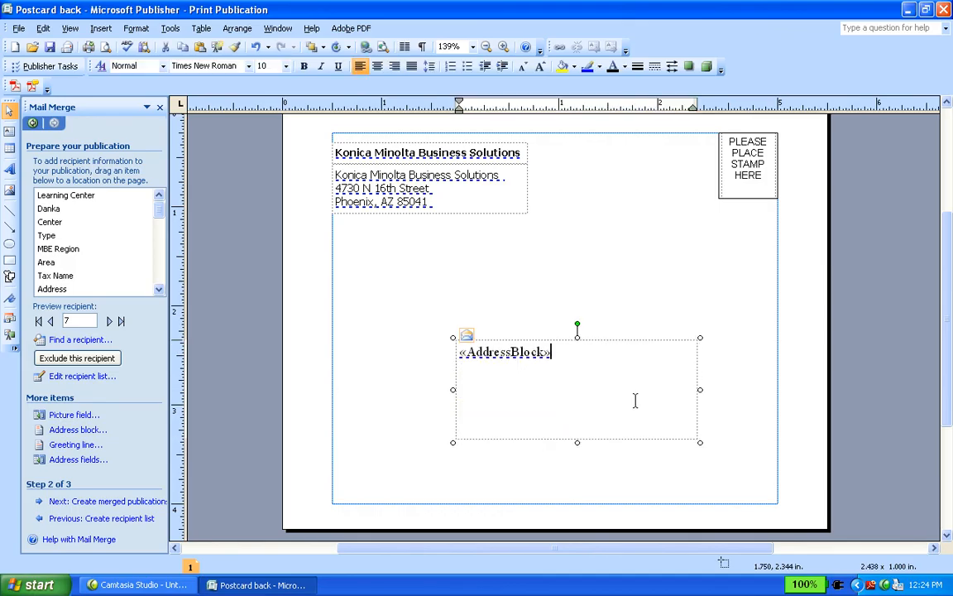
pyautogui.hotkey('ctrl', 'a')
pyautogui.click(232, 66)
pyautogui.write('Tahoma')
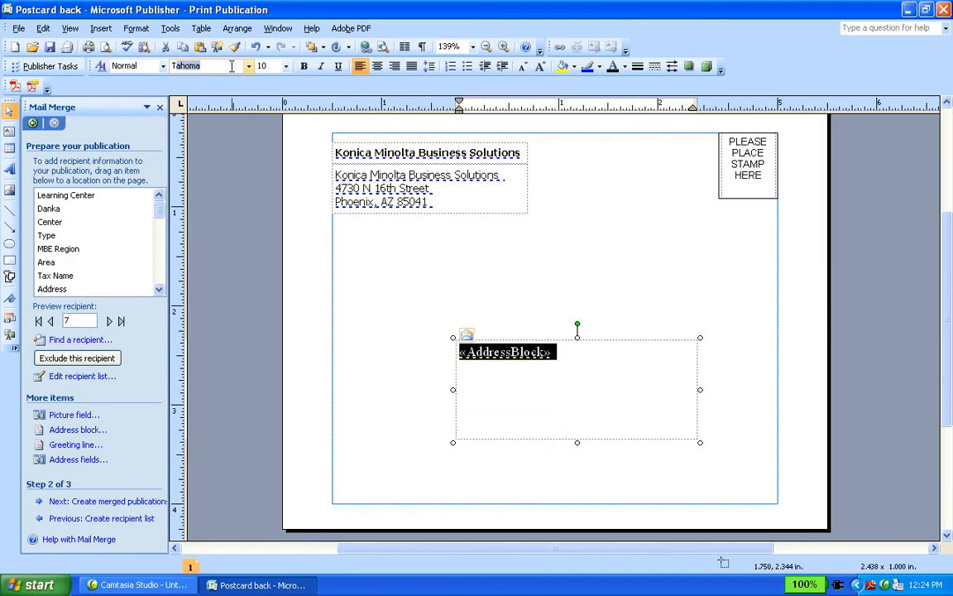
pyautogui.press('Return')
pyautogui.press('Escape')
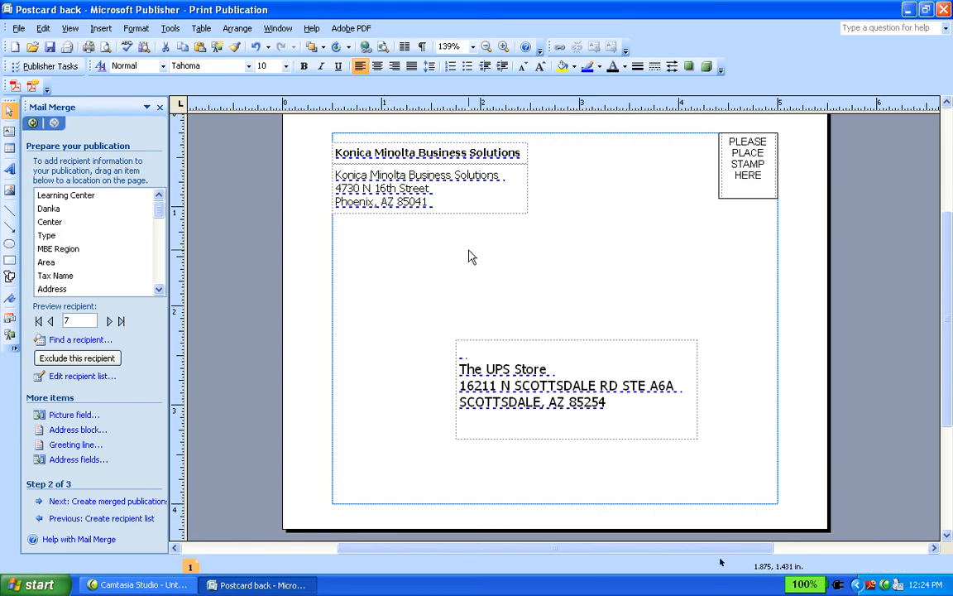
# Extend the address block box to the postcard's right margin guide and preview the next two recipients on the page.
pyautogui.moveTo(699, 390); pyautogui.dragTo(777, 394)
pyautogui.click(651, 278)
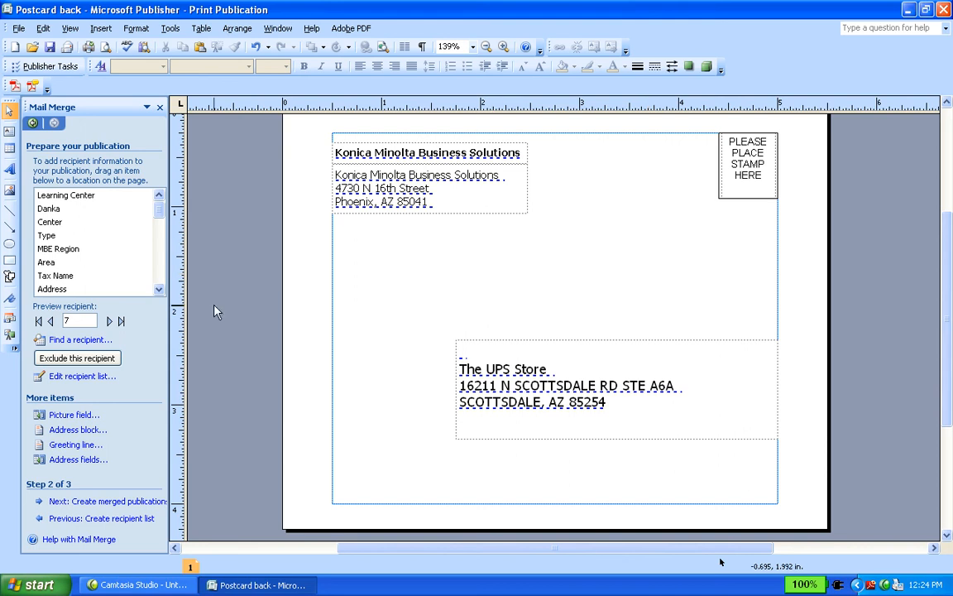
pyautogui.click(111, 321)
pyautogui.click(112, 321)
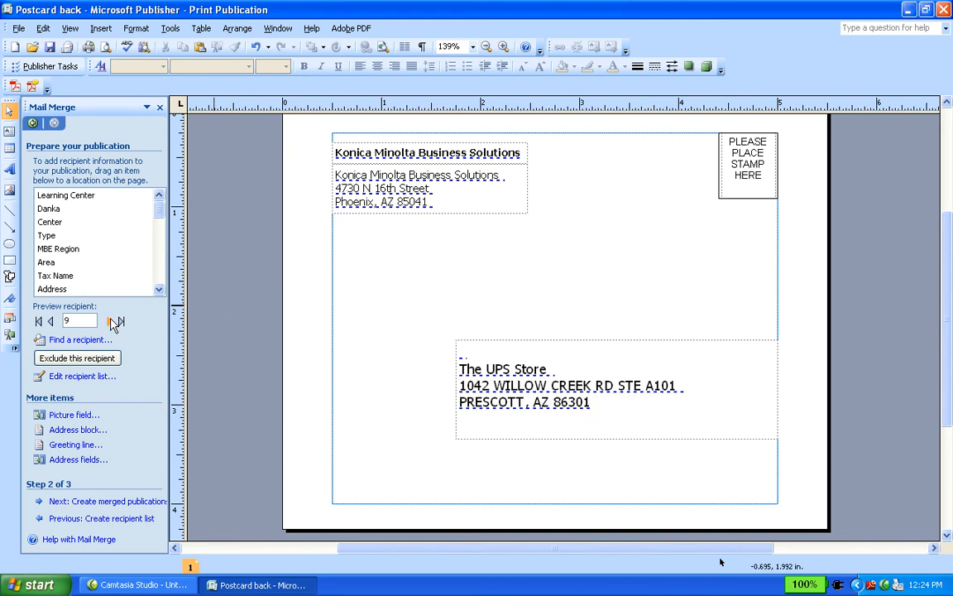
# Proceed to creating the merged publication and set Print Merge to 11x17 paper with multiple pages per sheet.
pyautogui.click(102, 502)
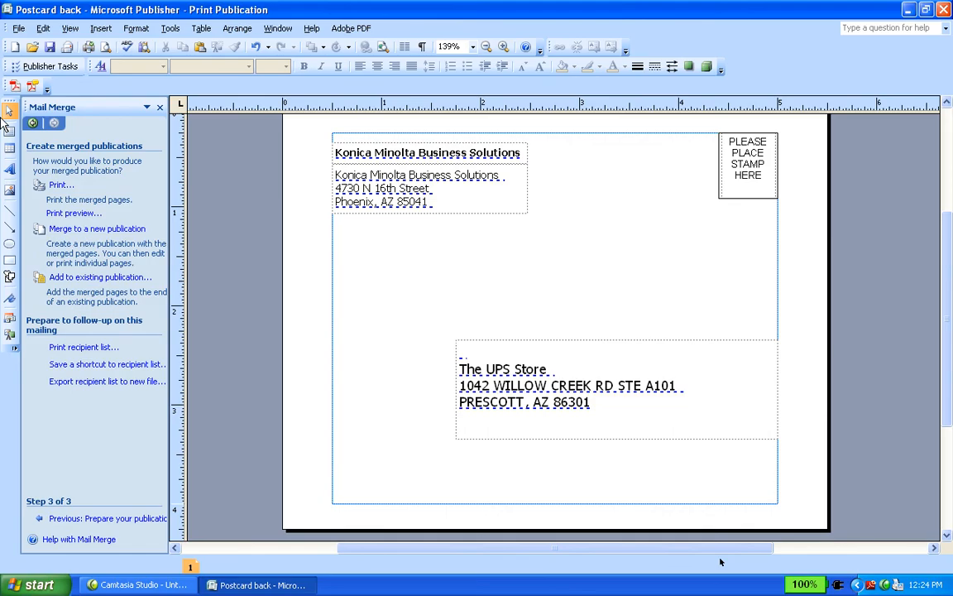
pyautogui.click(18, 30)
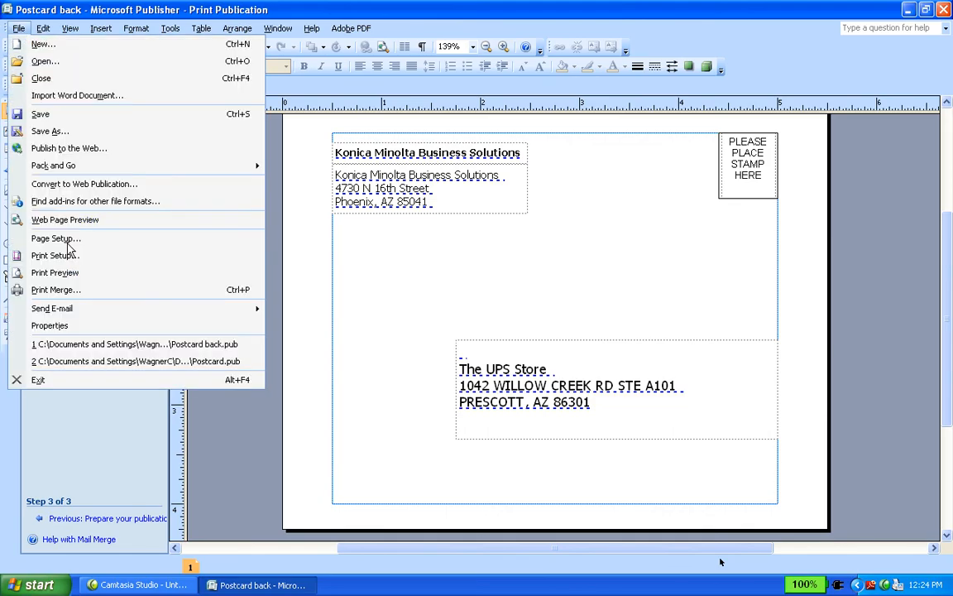
pyautogui.click(55, 290)
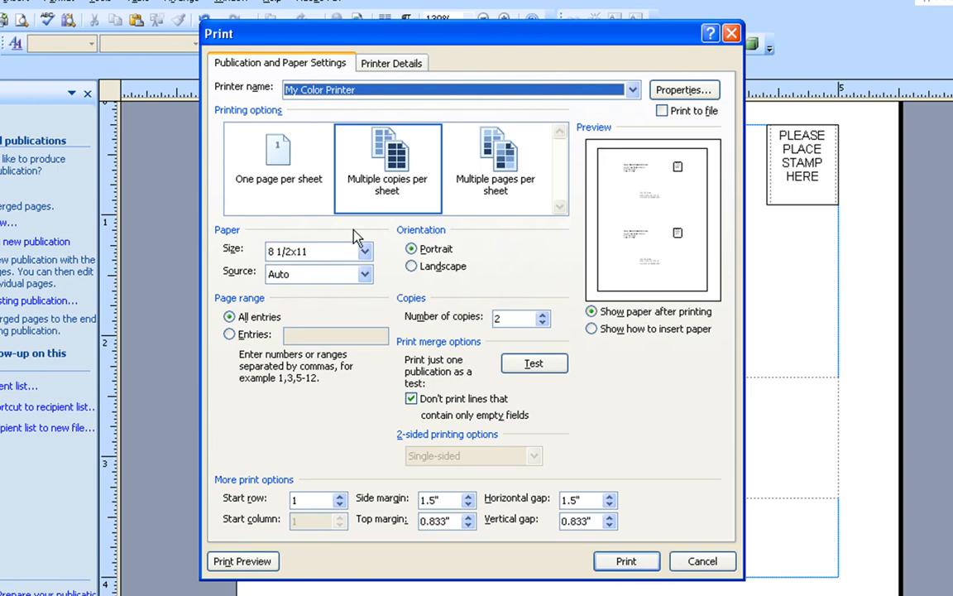
pyautogui.click(364, 251)
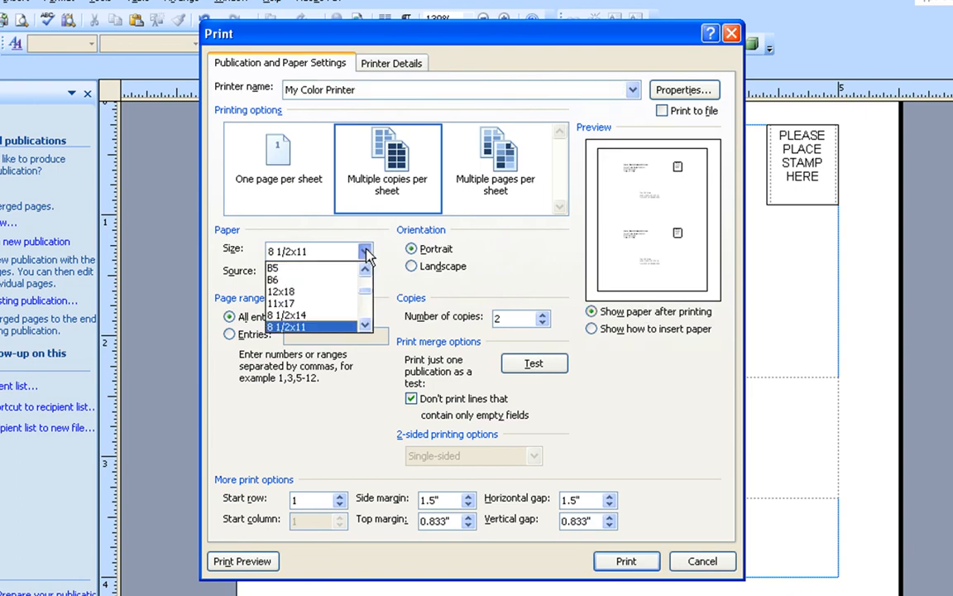
pyautogui.click(327, 305)
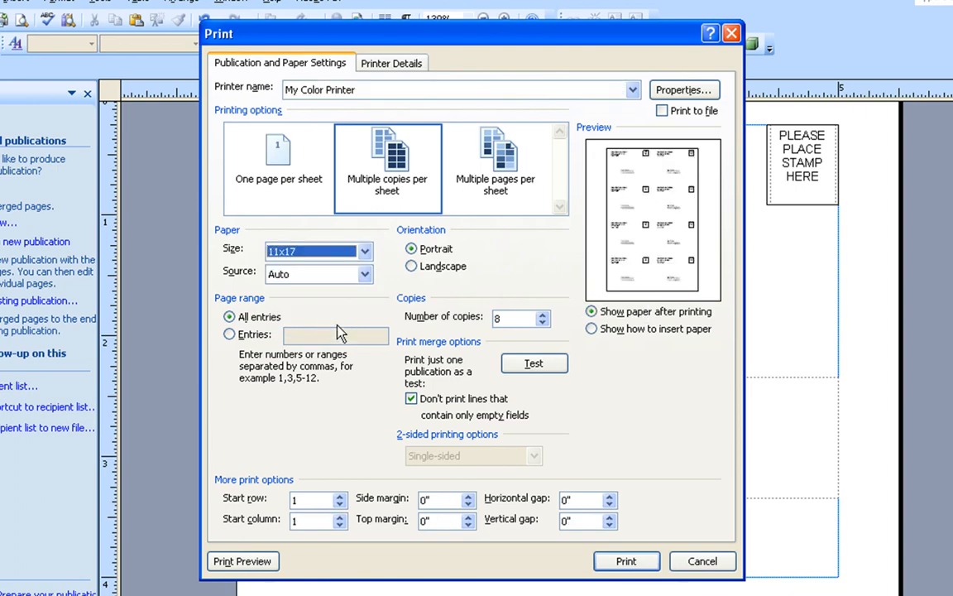
pyautogui.click(500, 195)
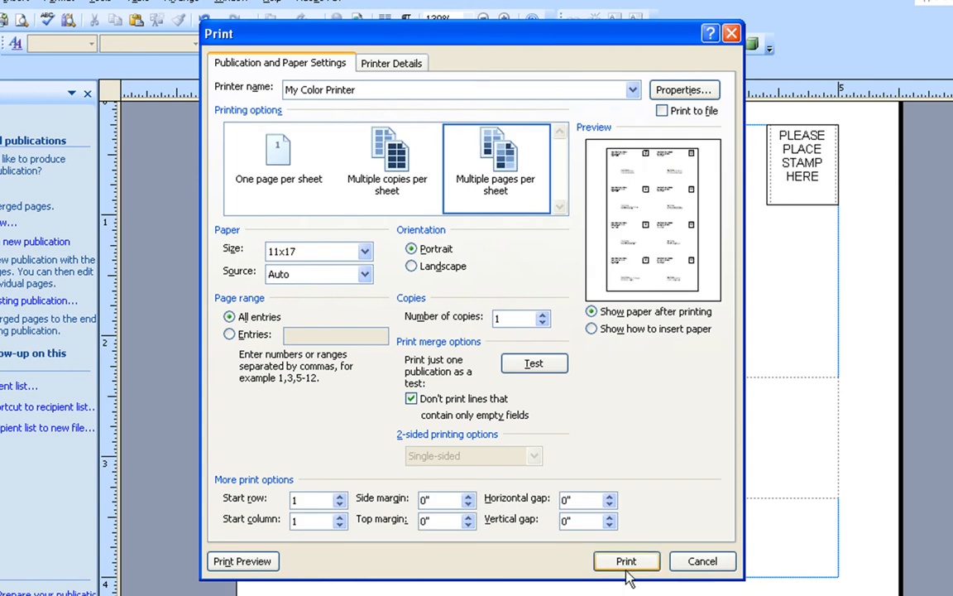
# Print merge entries 1-16 with the Adobe PDF printer and save the PDF on the Desktop as Postcard back.
pyautogui.click(314, 93)
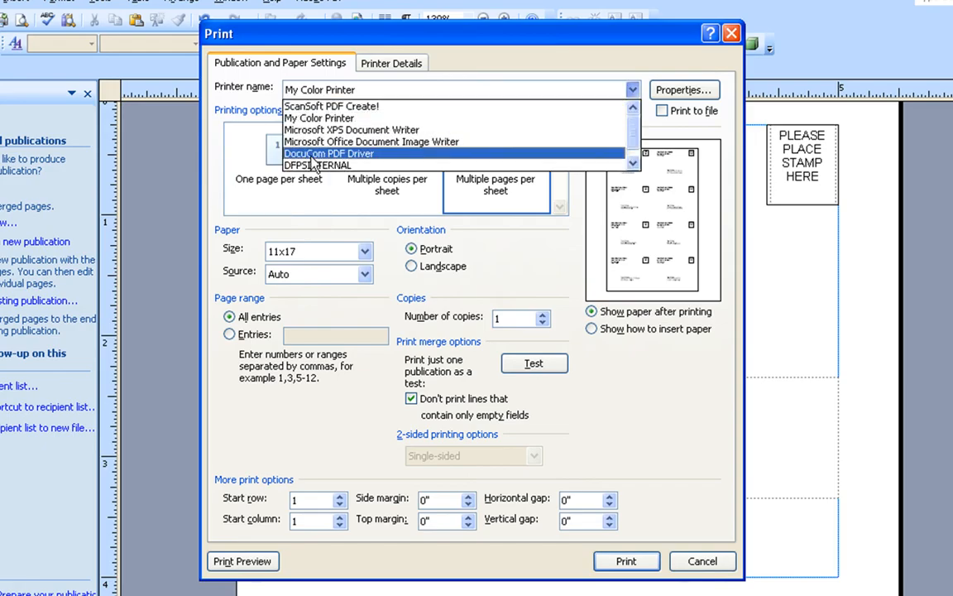
pyautogui.scroll(-1, 569, 136)
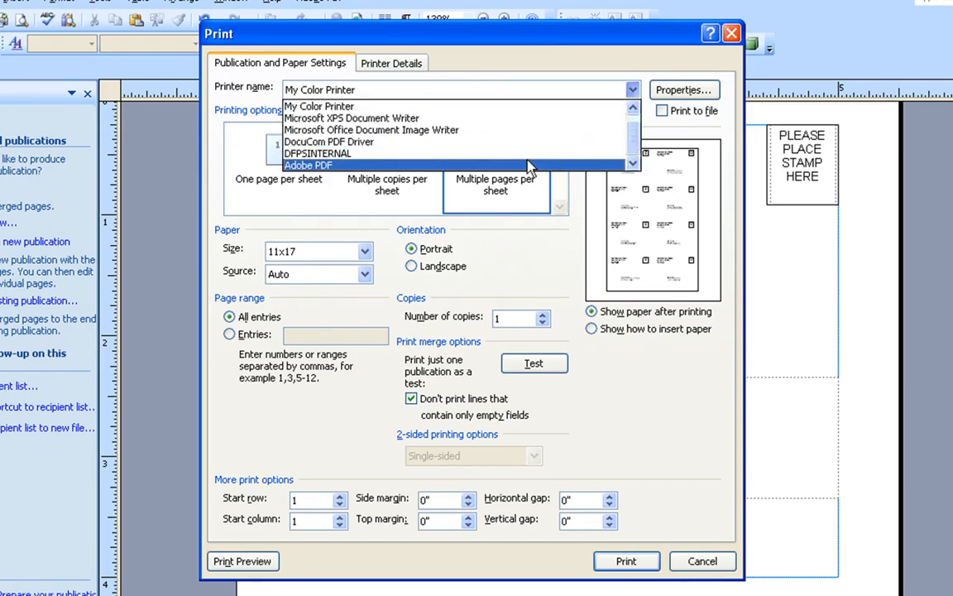
pyautogui.click(530, 167)
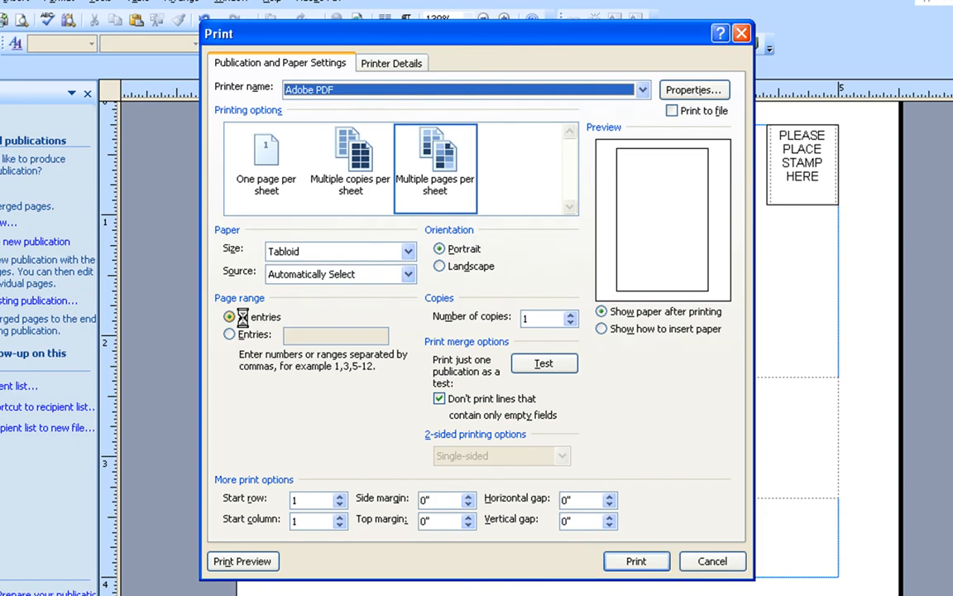
pyautogui.click(235, 334)
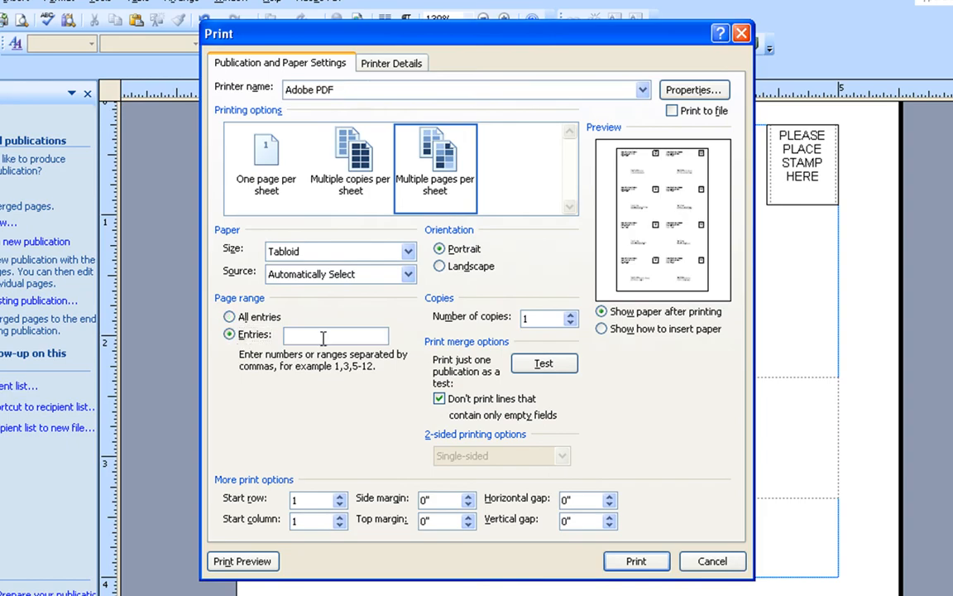
pyautogui.write('1-16')
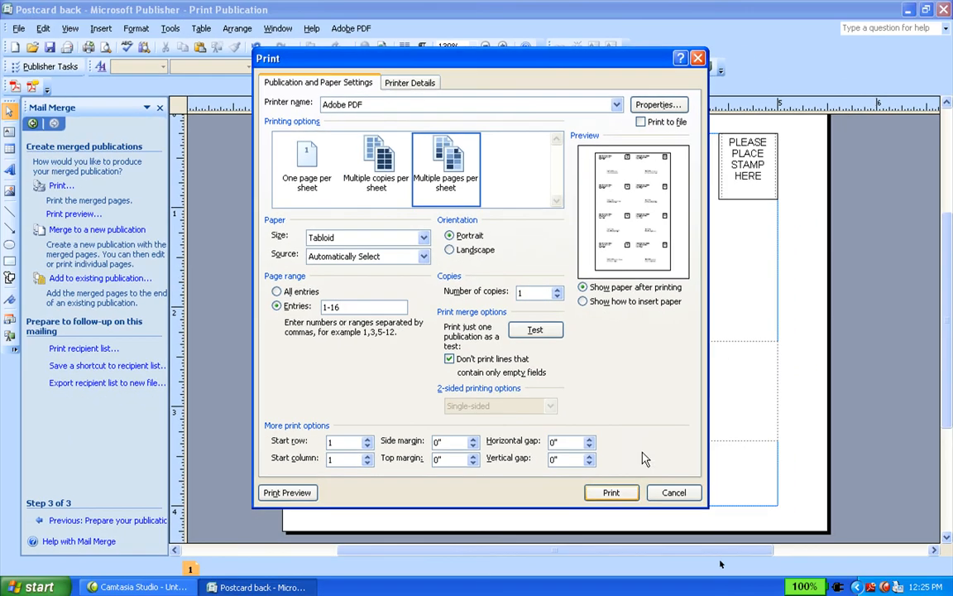
pyautogui.click(610, 492)
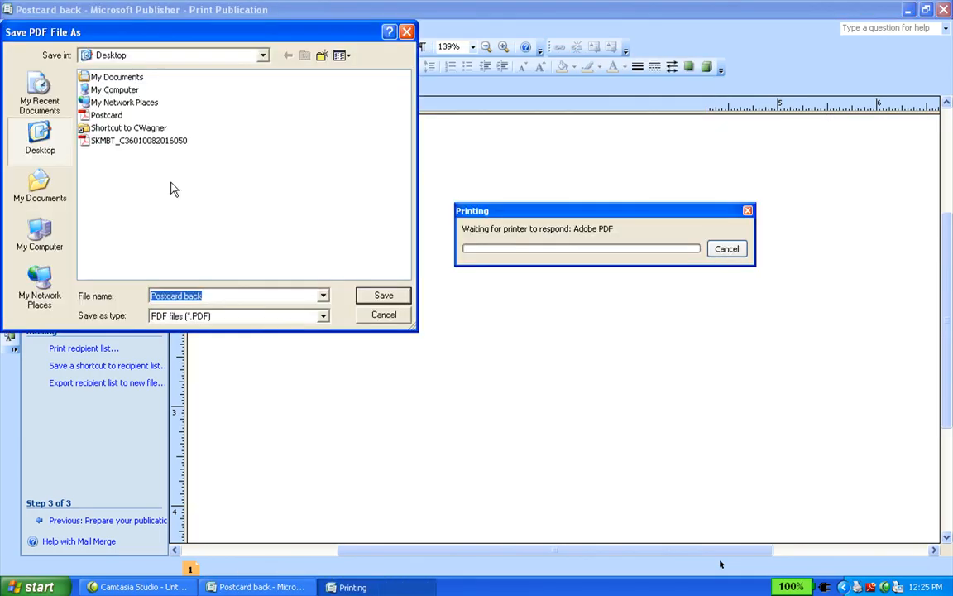
pyautogui.click(371, 301)
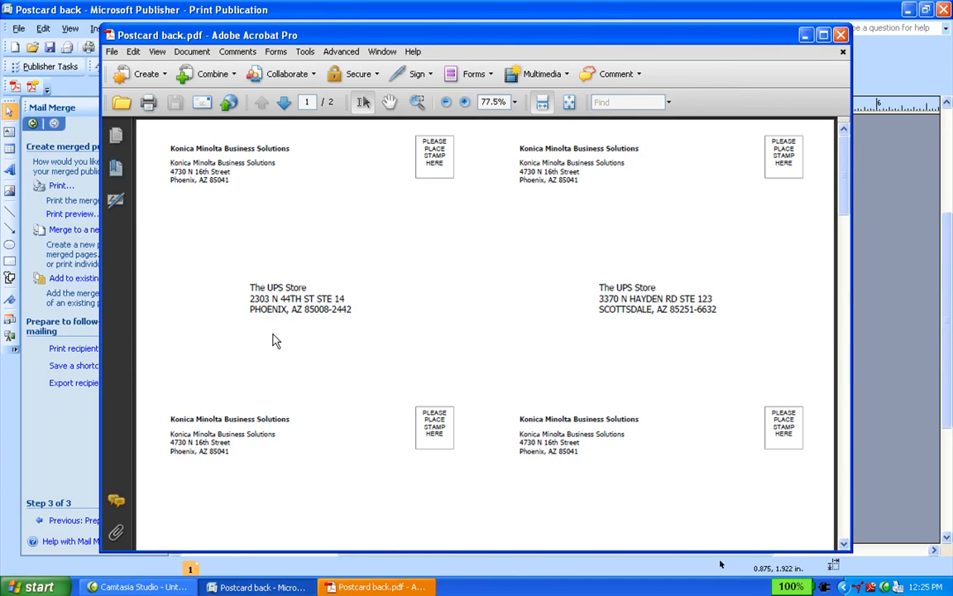
# Examine both pages of the merged PDF, checking the recipient addresses and the full-sheet postcard layout.
pyautogui.click(842, 301)
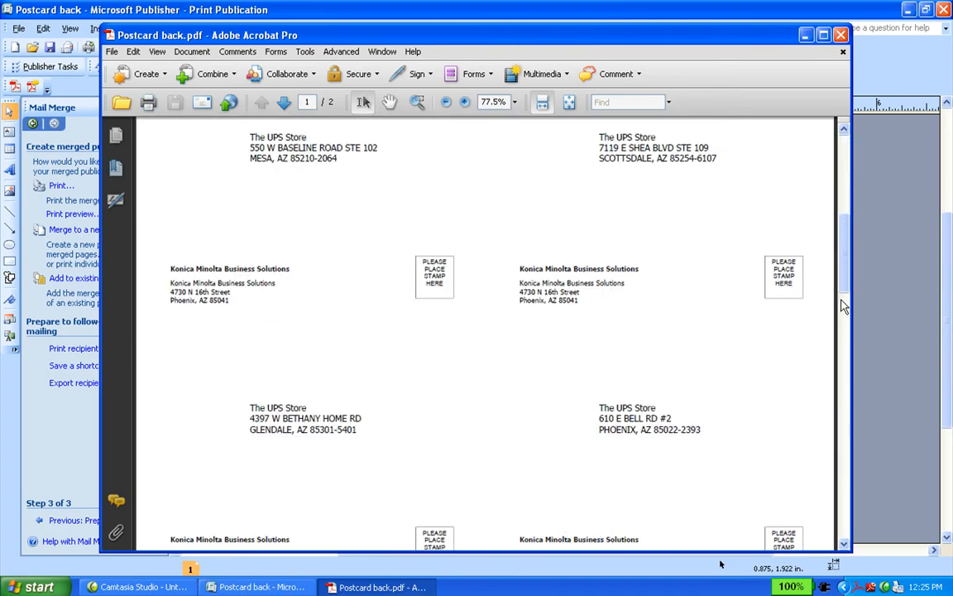
pyautogui.click(842, 362)
pyautogui.moveTo(842, 368); pyautogui.dragTo(844, 463)
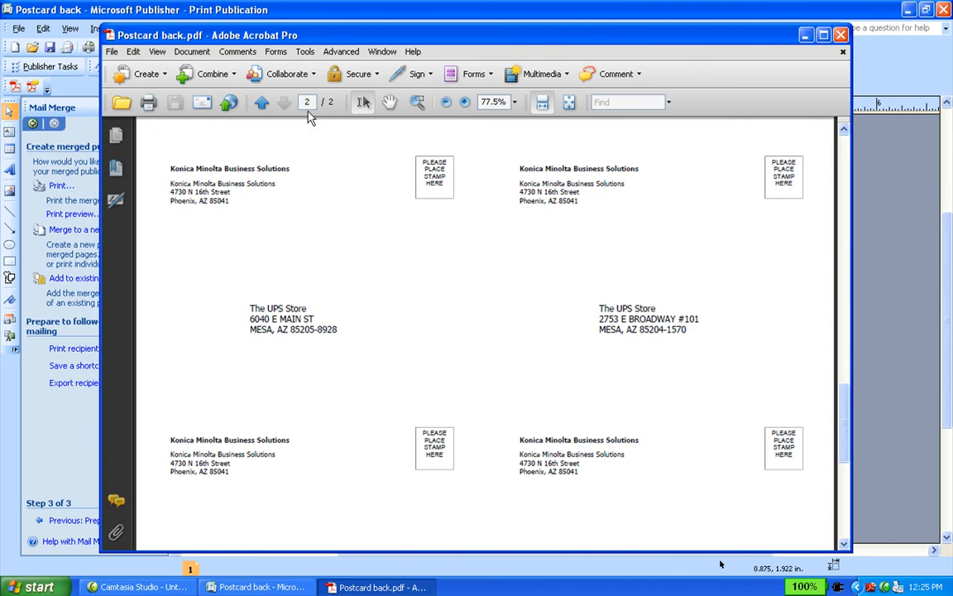
pyautogui.click(444, 105)
pyautogui.click(445, 105)
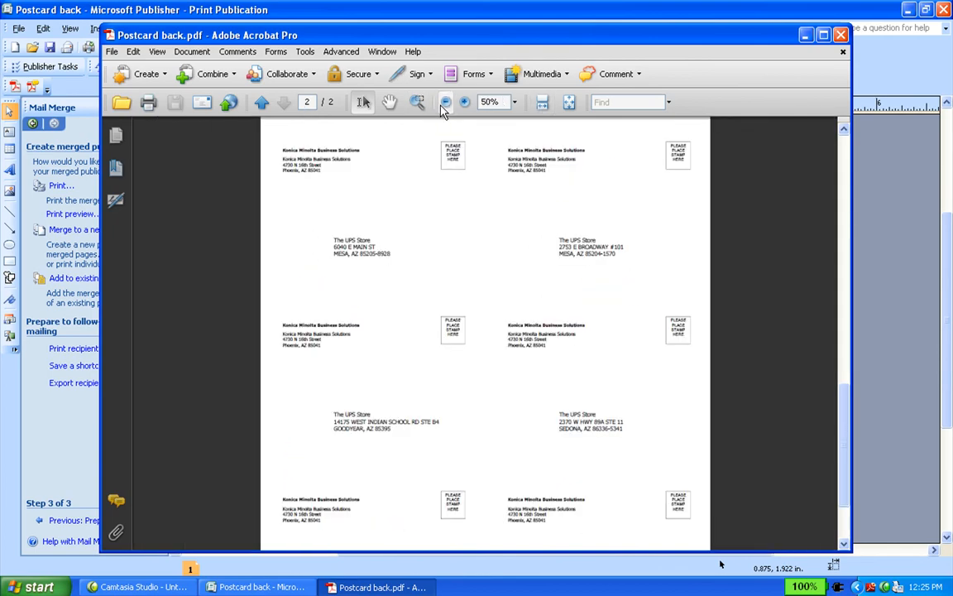
pyautogui.click(444, 105)
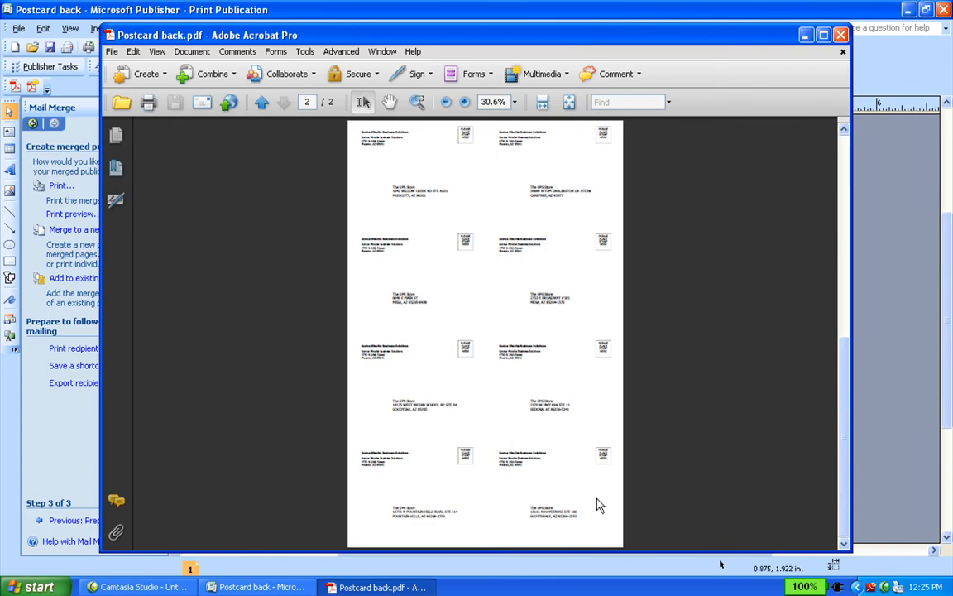
pyautogui.click(844, 237)
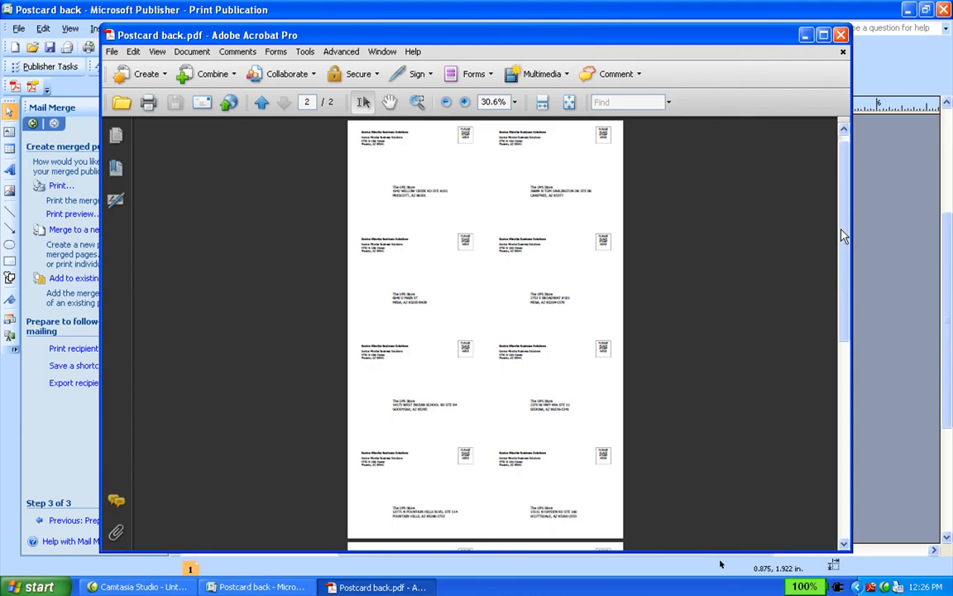
# Close the merged PDF and the Postcard back publication, saving the publication's changes.
pyautogui.click(842, 36)
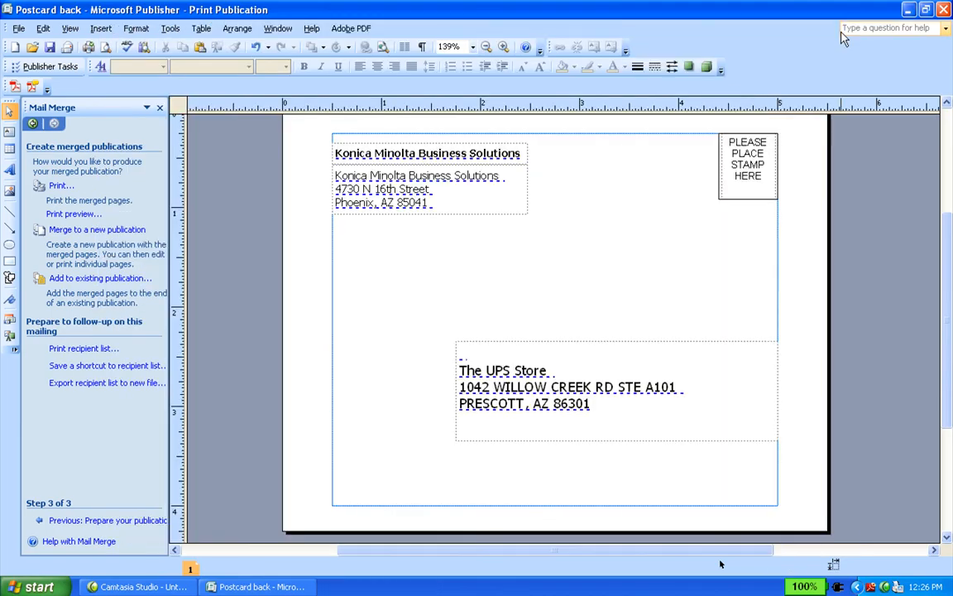
pyautogui.click(944, 9)
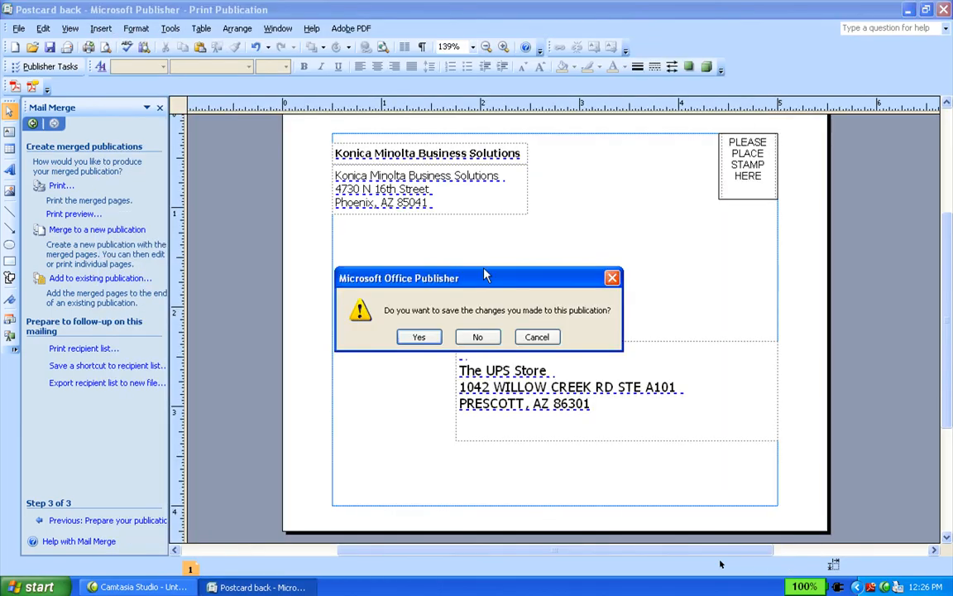
pyautogui.click(418, 338)
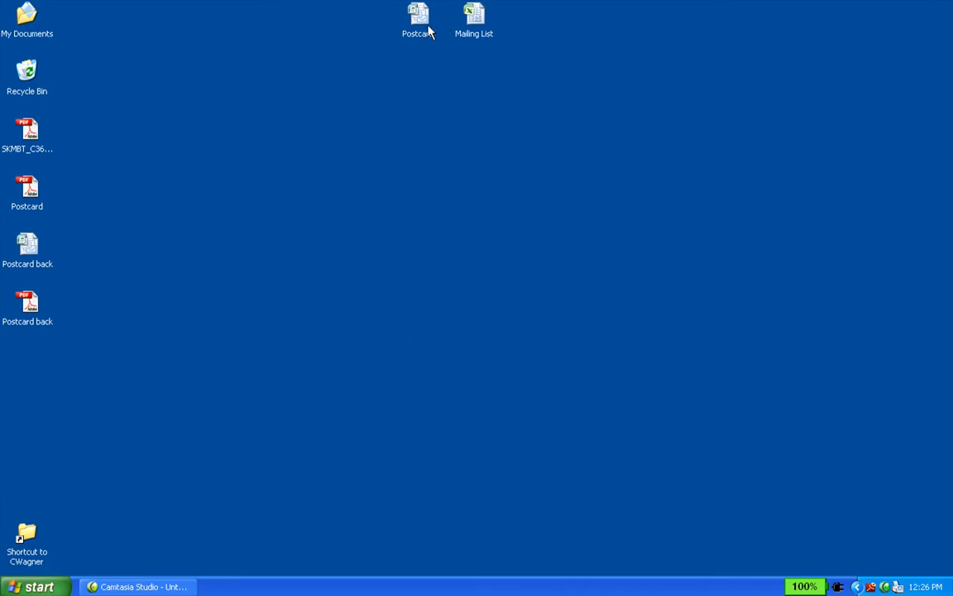
# Open the Postcard publication from the desktop and delete page 2, the address side.
pyautogui.doubleClick(426, 30)
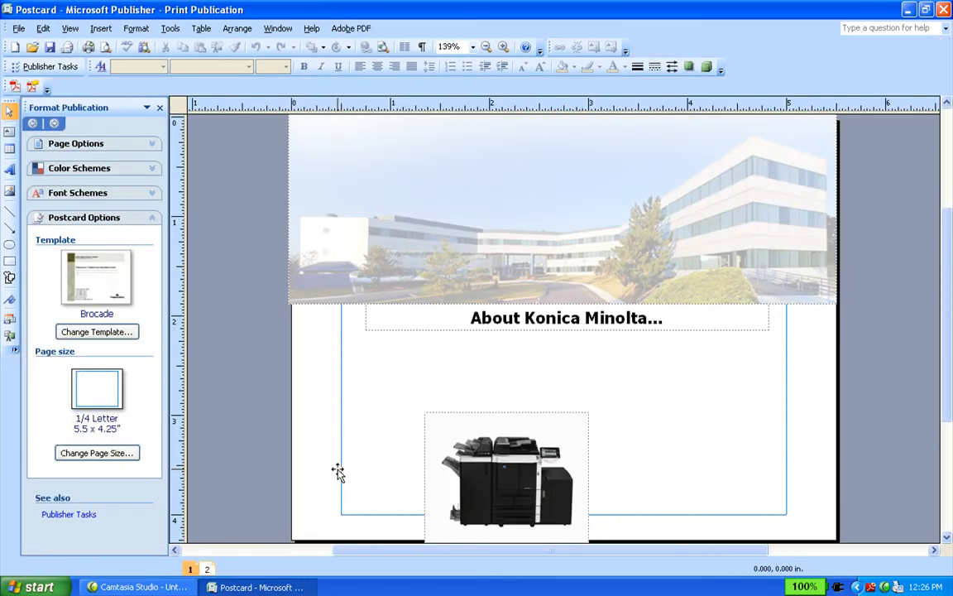
pyautogui.click(208, 569)
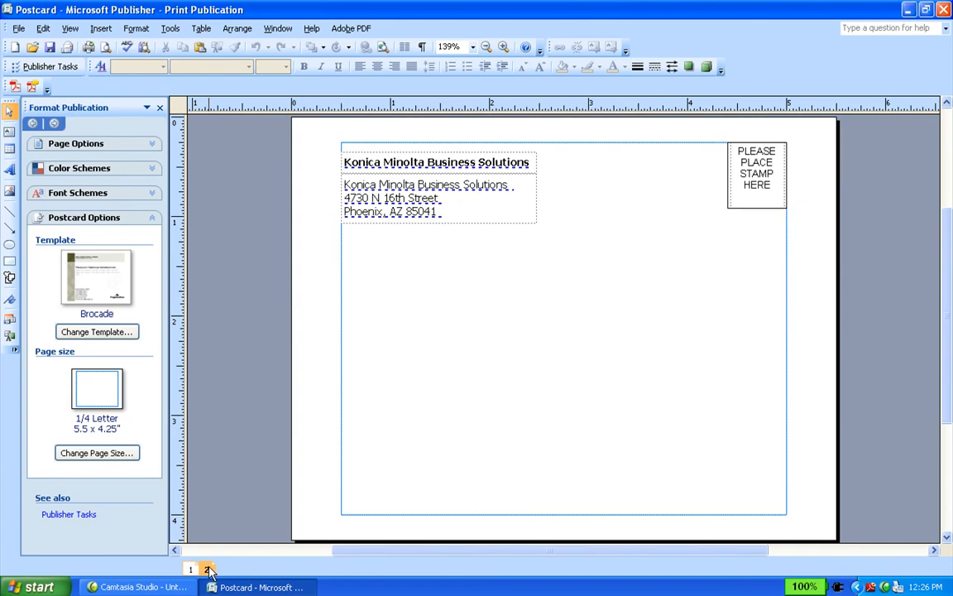
pyautogui.rightClick(208, 569)
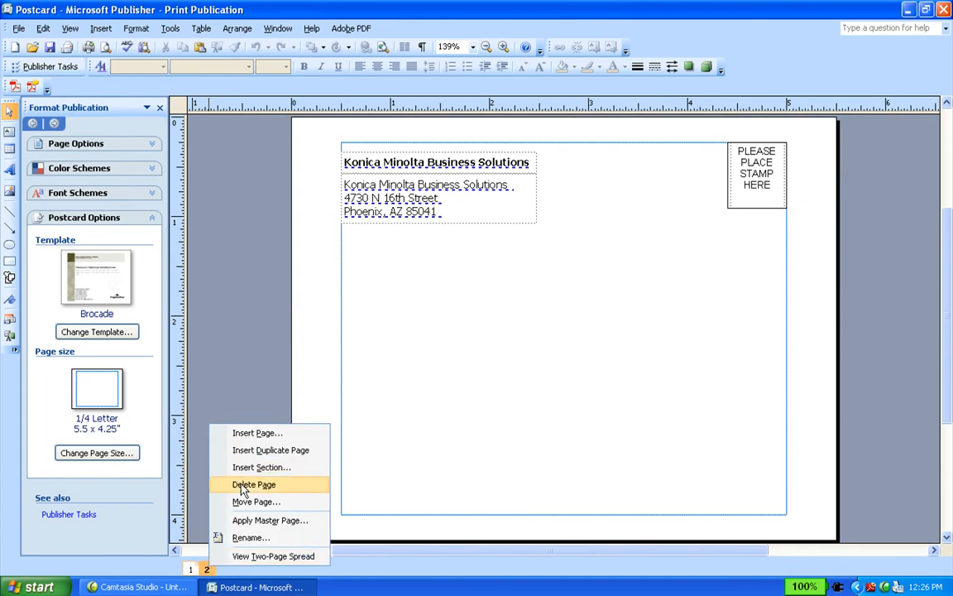
pyautogui.click(255, 484)
pyautogui.click(449, 337)
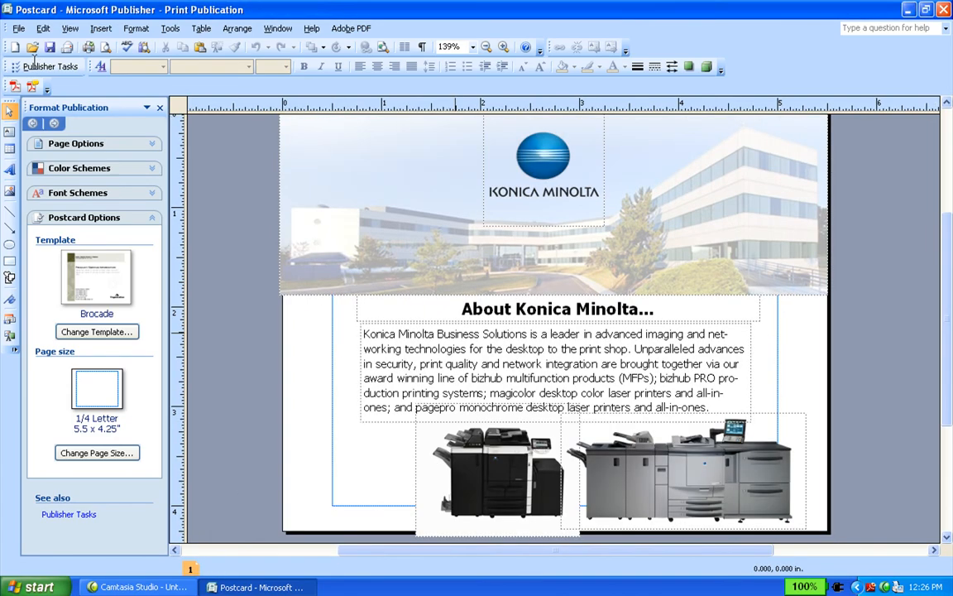
# Open the print settings for the postcard front and set the paper size to 11x17.
pyautogui.click(19, 29)
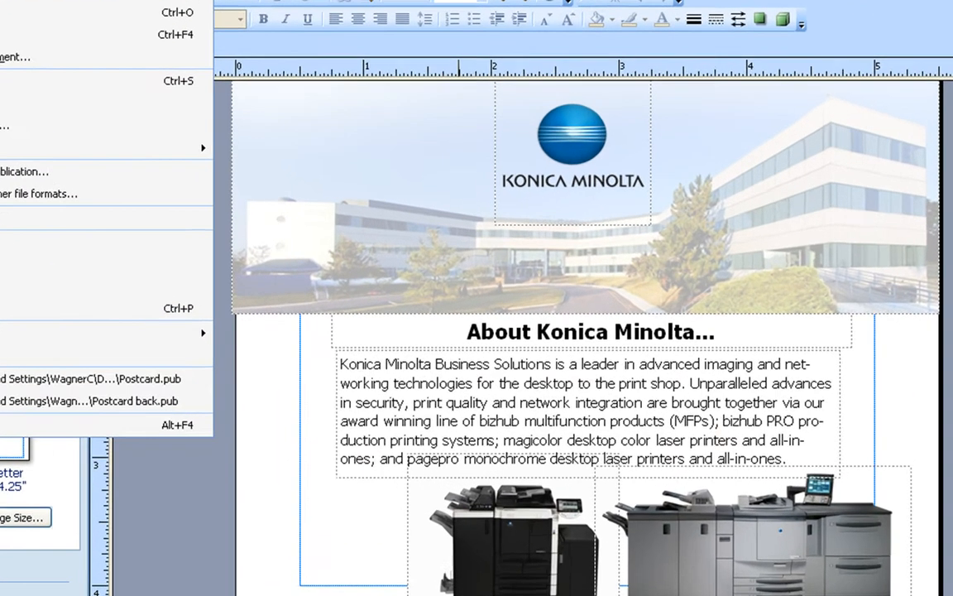
pyautogui.click(8, 298)
pyautogui.click(359, 281)
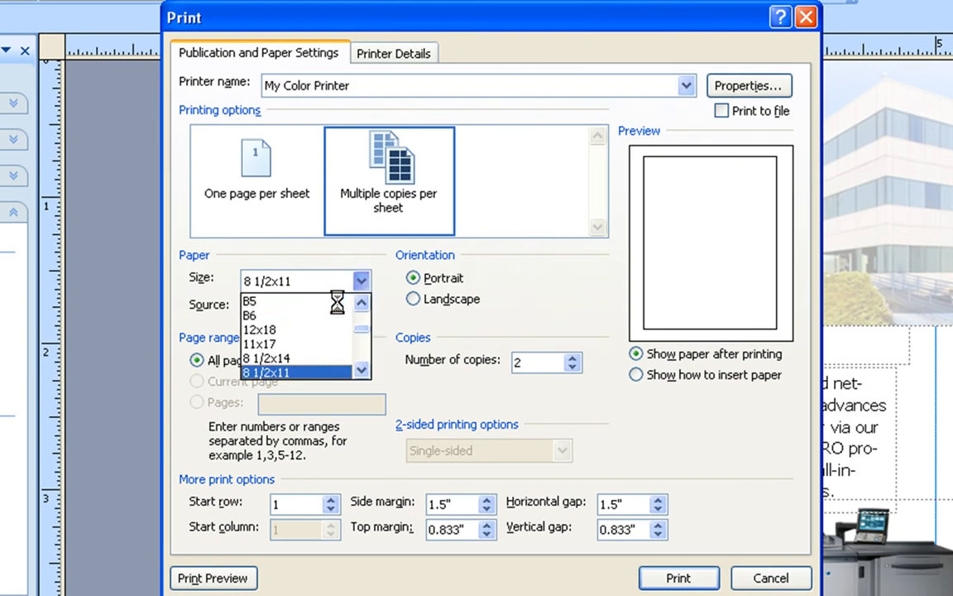
pyautogui.click(300, 346)
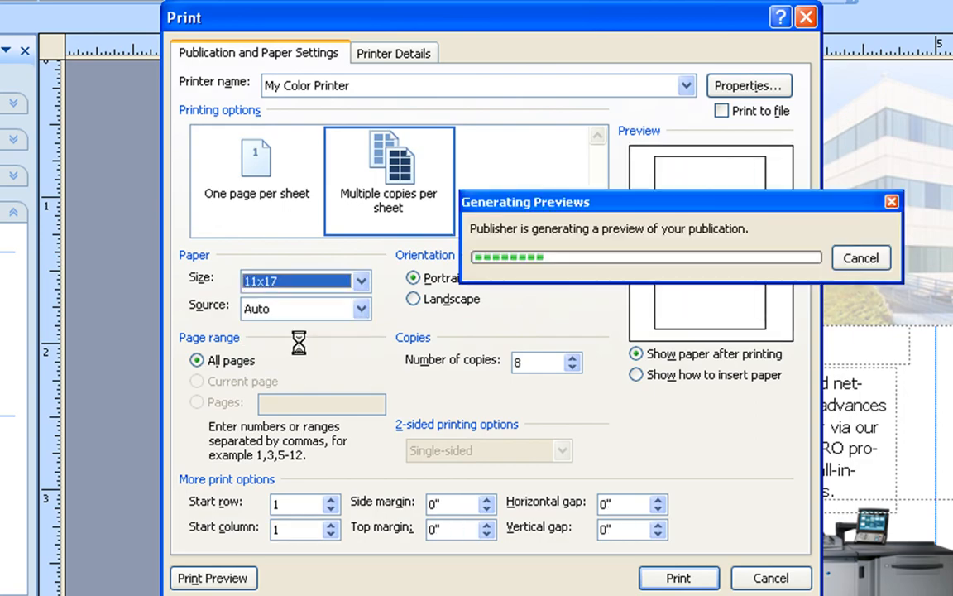